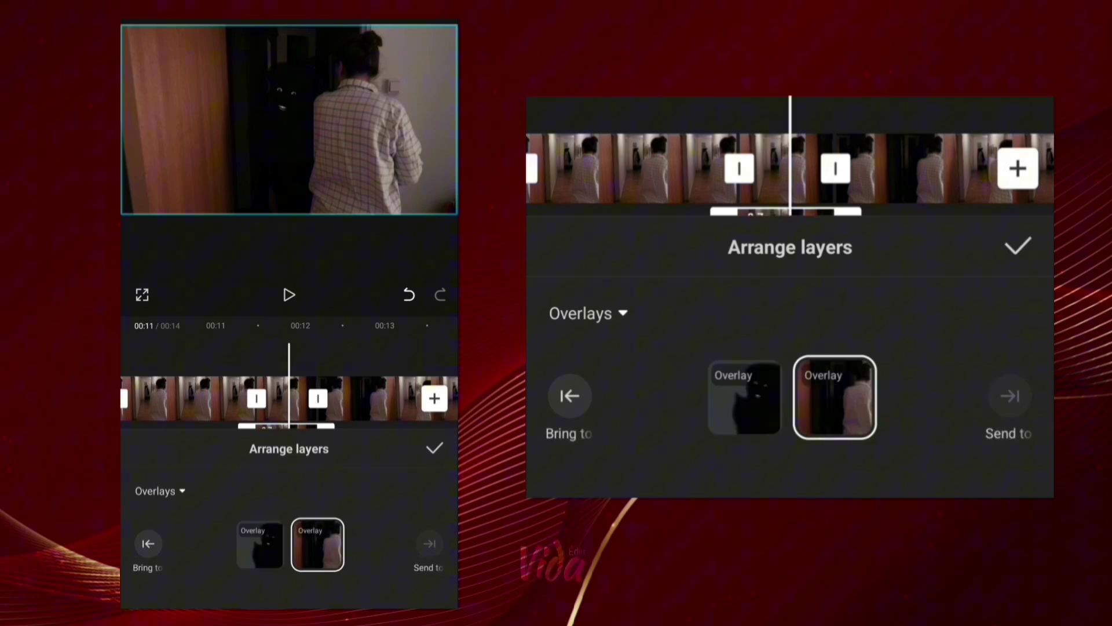
Step: Bring the footage overlay to the front, above the ghost layer, and confirm the new order
{"action": "left_click", "coordinate": [148, 543]}
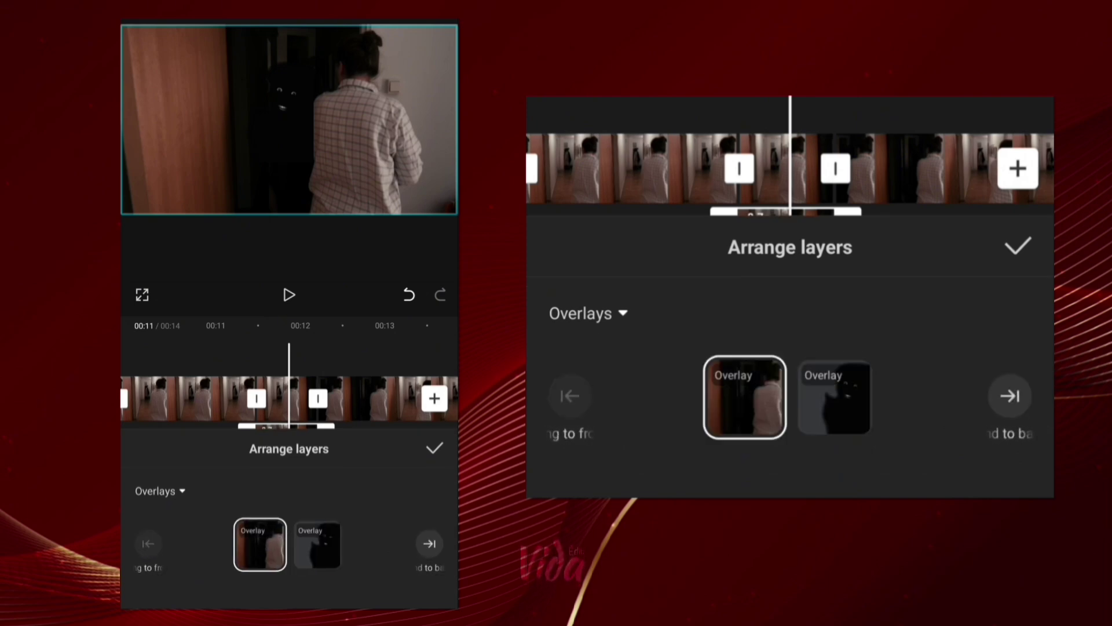
{"action": "left_click", "coordinate": [441, 453]}
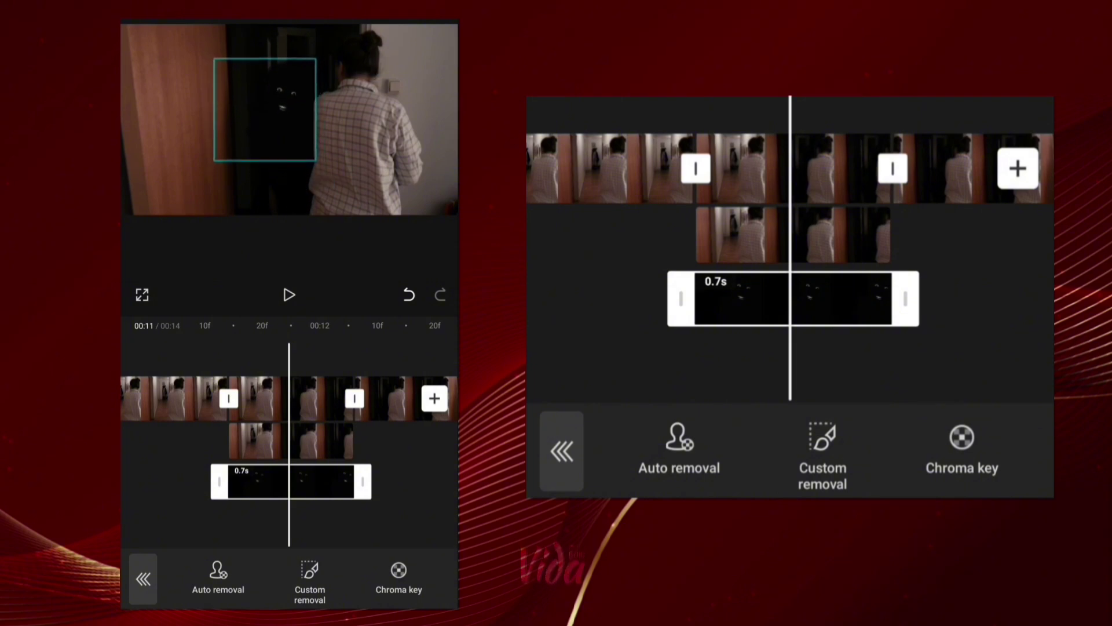
Step: Select the dark ghost overlay clip and scrub to a later moment within it
{"action": "left_click_drag", "start_coordinate": [380, 527], "coordinate": [352, 531]}
{"action": "left_click", "coordinate": [261, 481]}
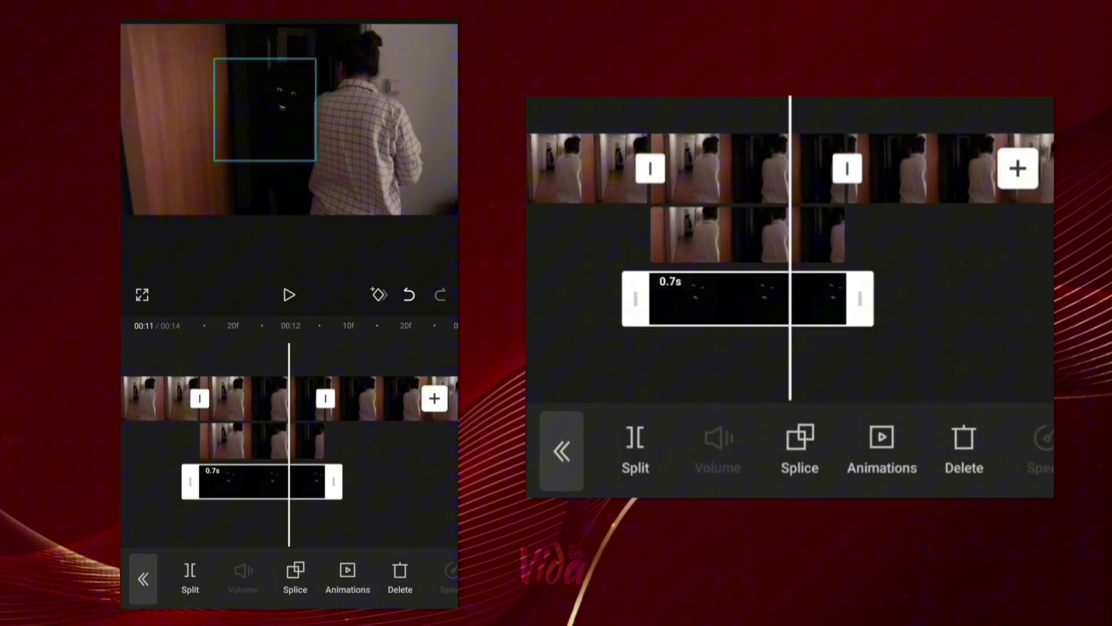
{"action": "left_click_drag", "start_coordinate": [384, 524], "coordinate": [358, 531]}
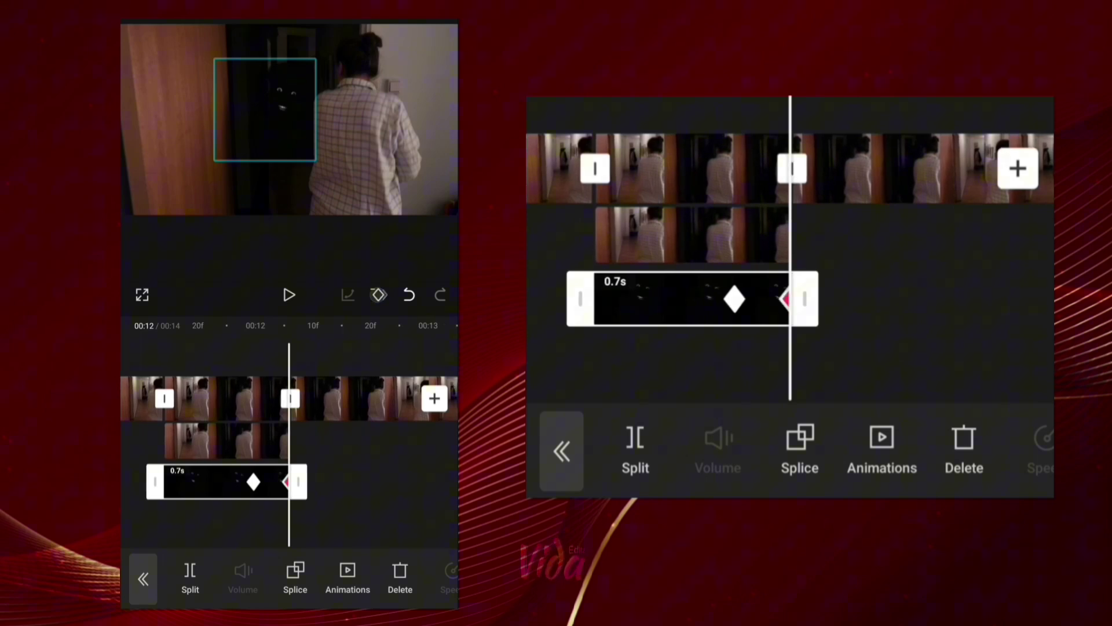